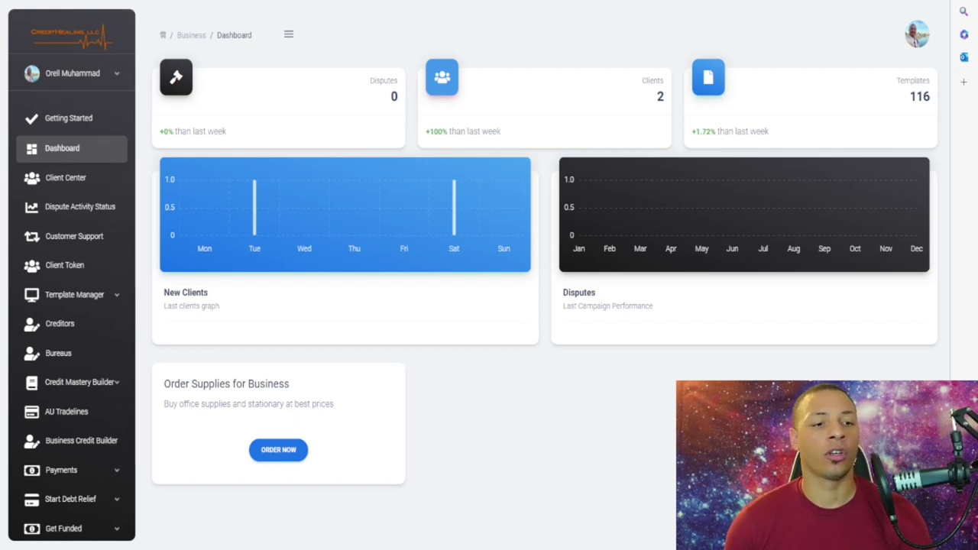
Open the Client Token page to view the invitation link for new clients
click(65, 265)
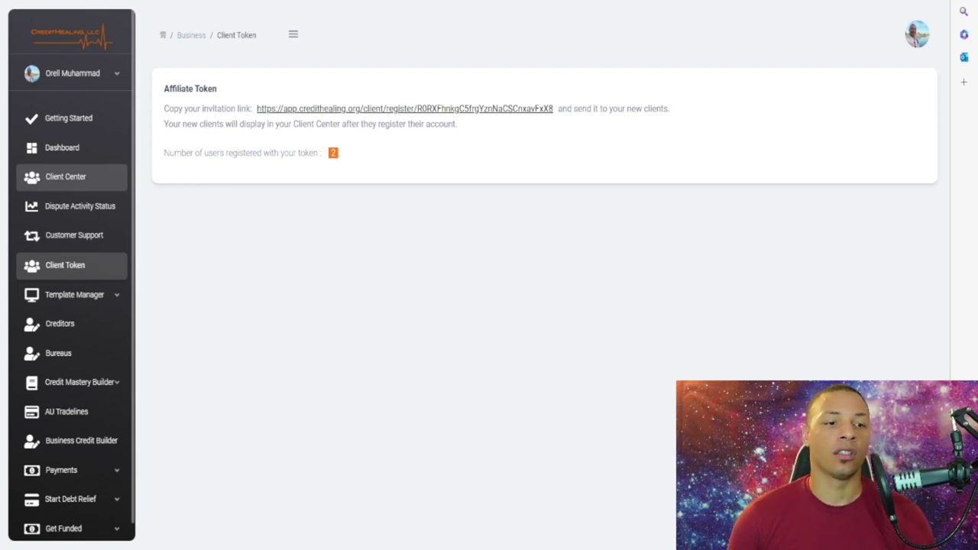
In the Client Center, set the first client's follow-up date to 09/11/2023 and their status to Active
click(66, 176)
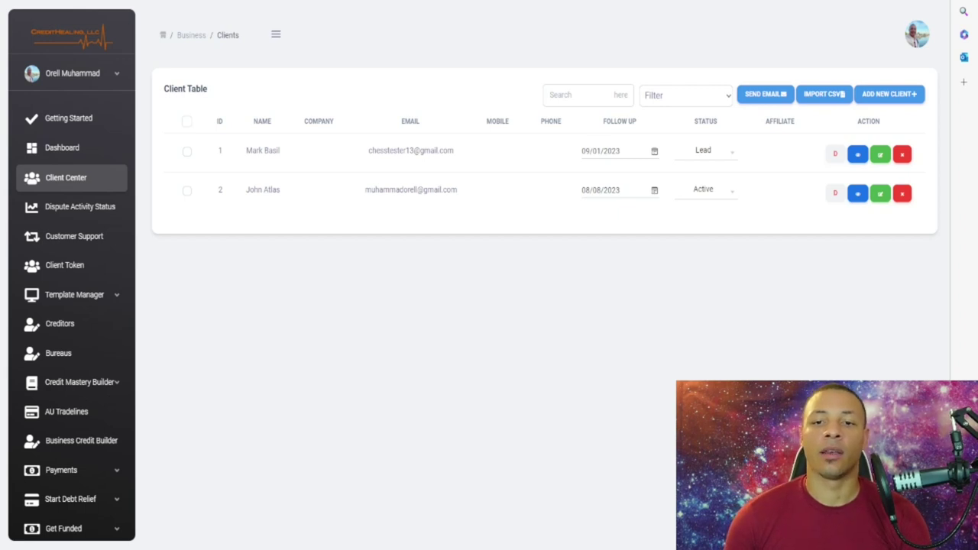
click(586, 151)
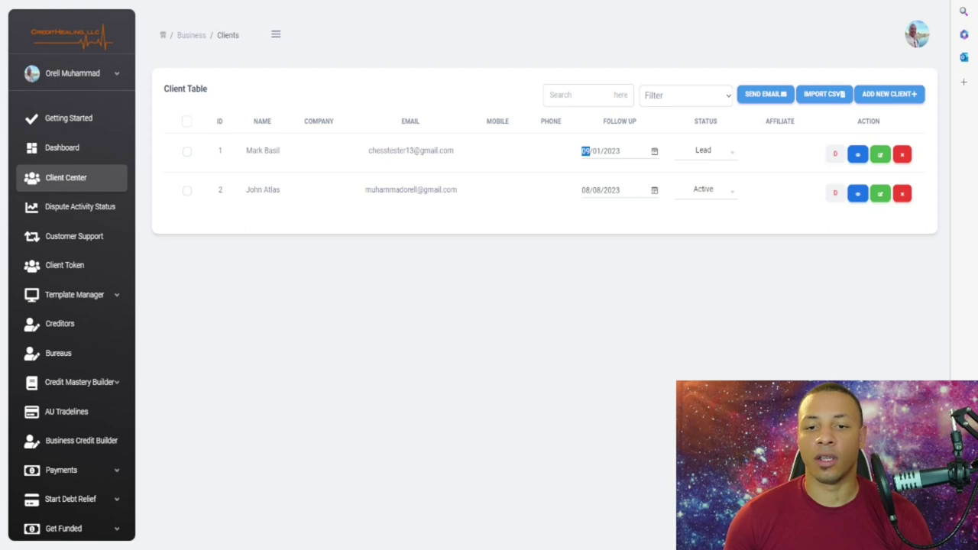
text(0911)
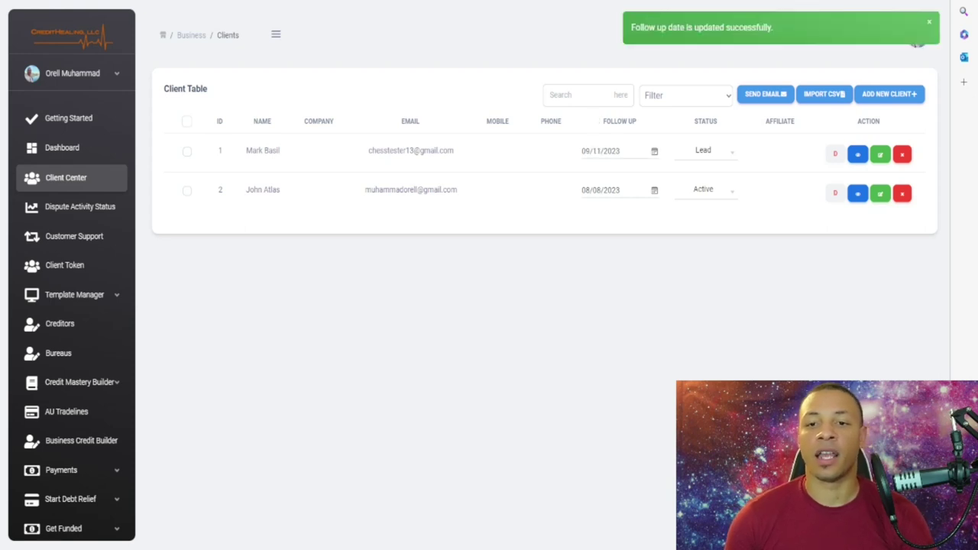
click(703, 151)
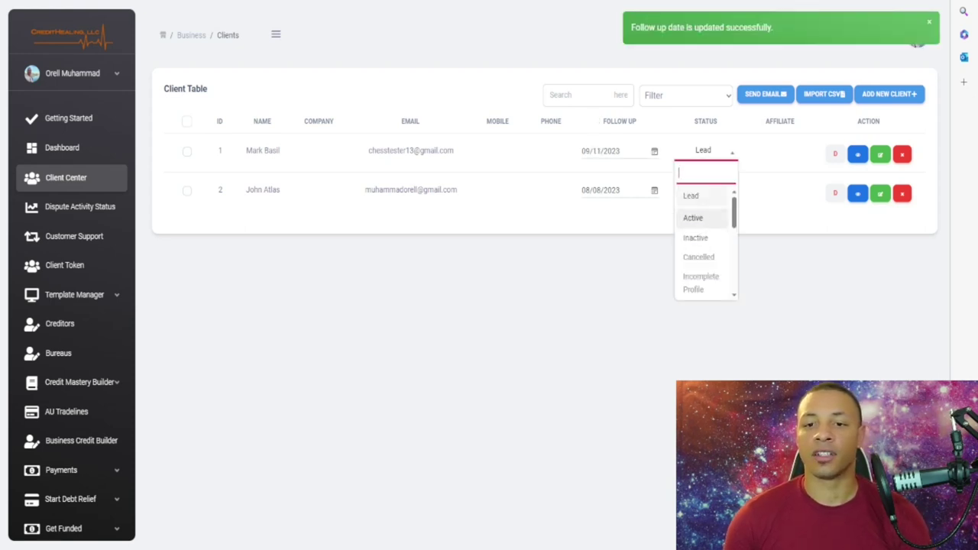
click(693, 217)
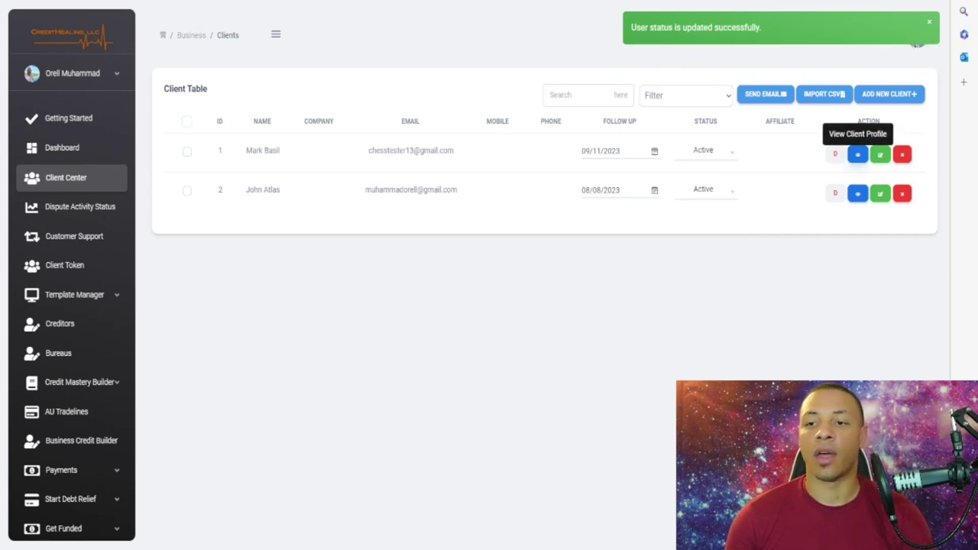
View the first client's profile details and close them
click(858, 155)
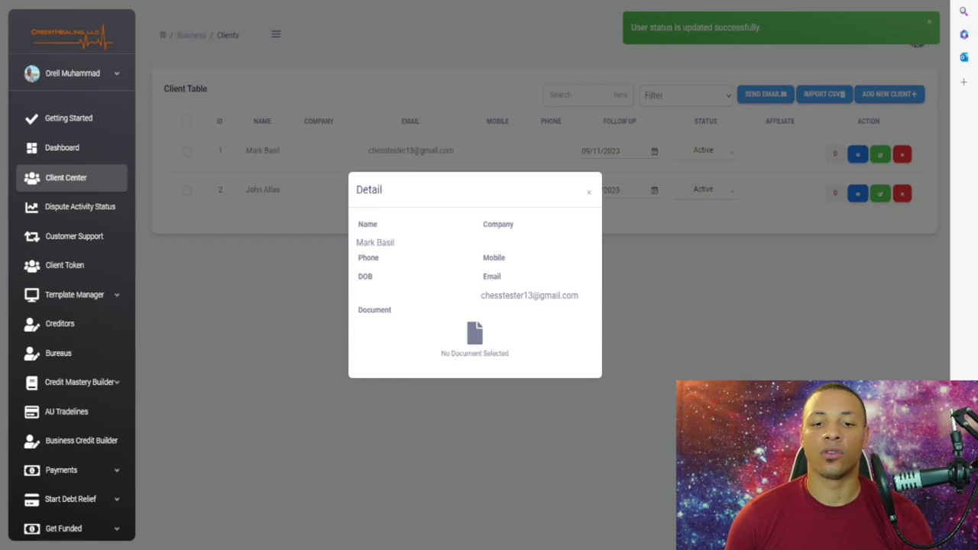
key(Escape)
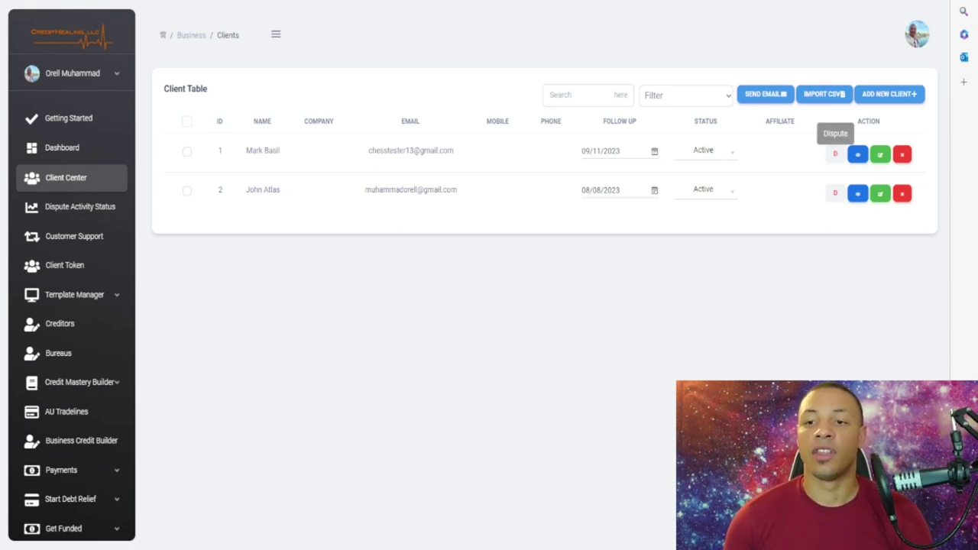
Open the first client's dispute workflow and review the late payment, charge-off and inquiry entries in the Credit Evaluation Report
click(835, 153)
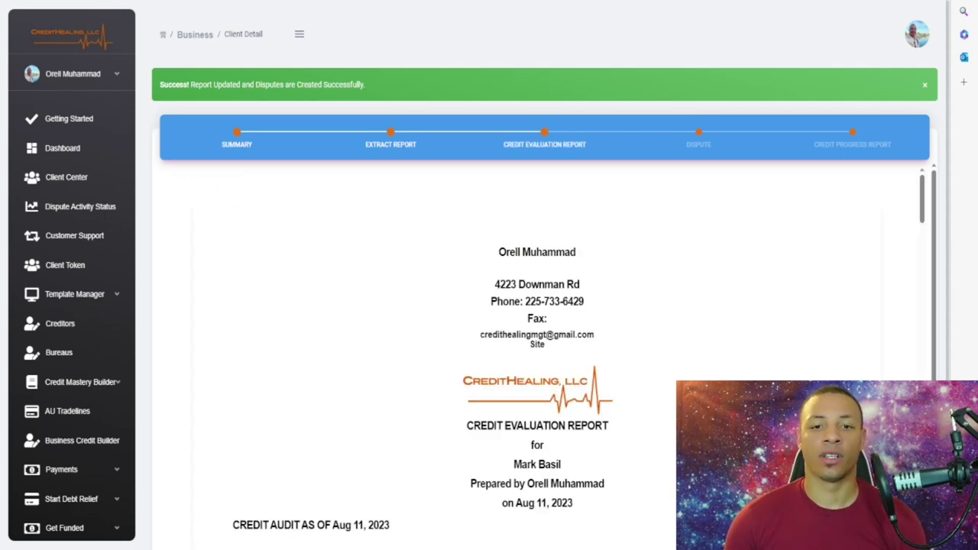
scroll(535, 306, down, 2)
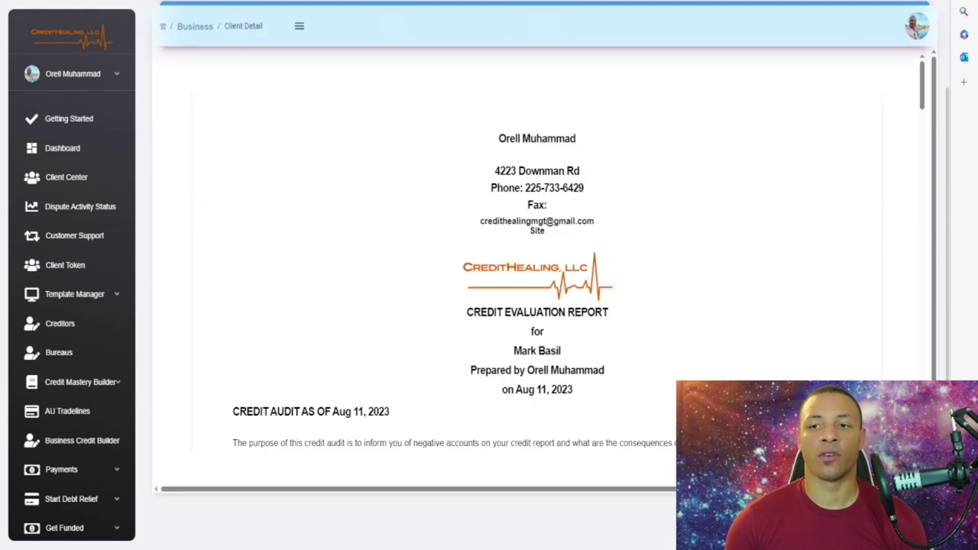
scroll(534, 268, down, 10)
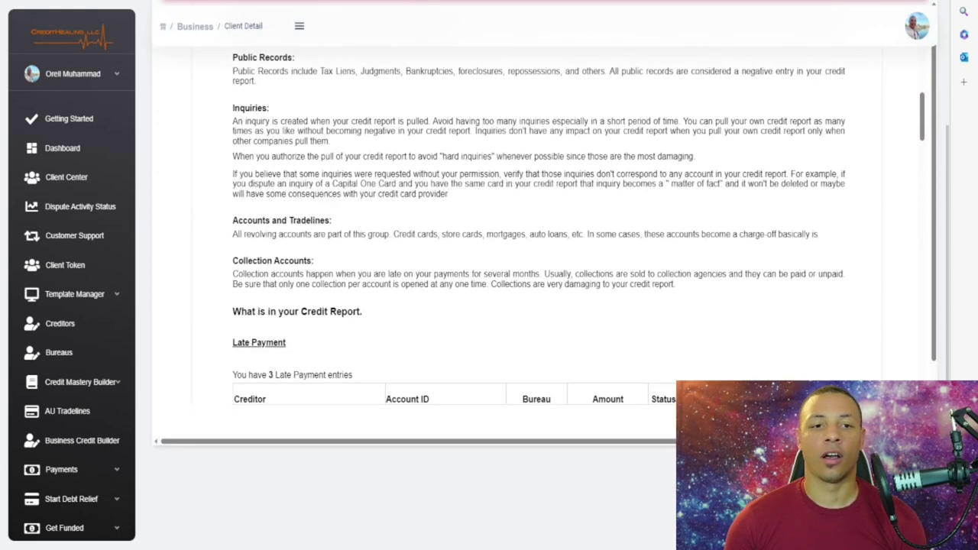
scroll(535, 267, down, 4)
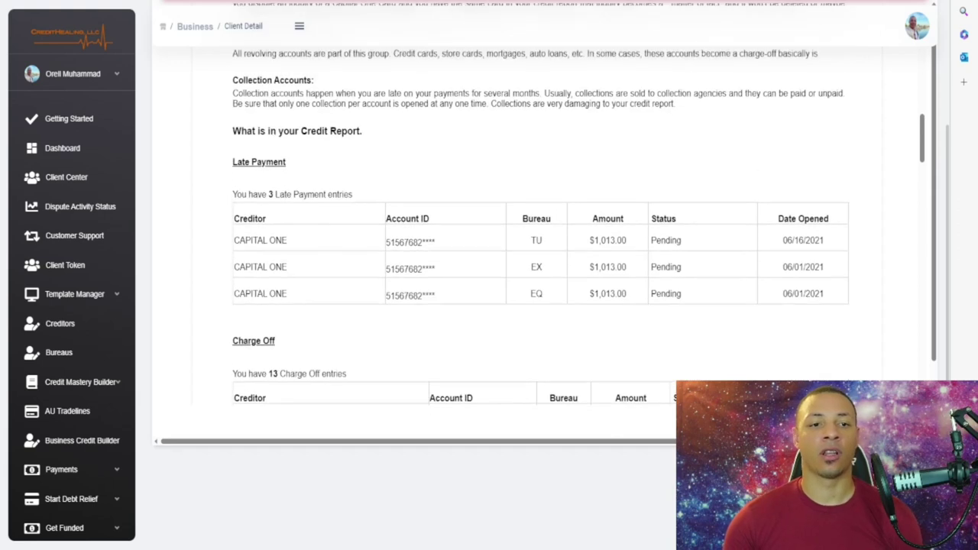
scroll(535, 268, up, 1)
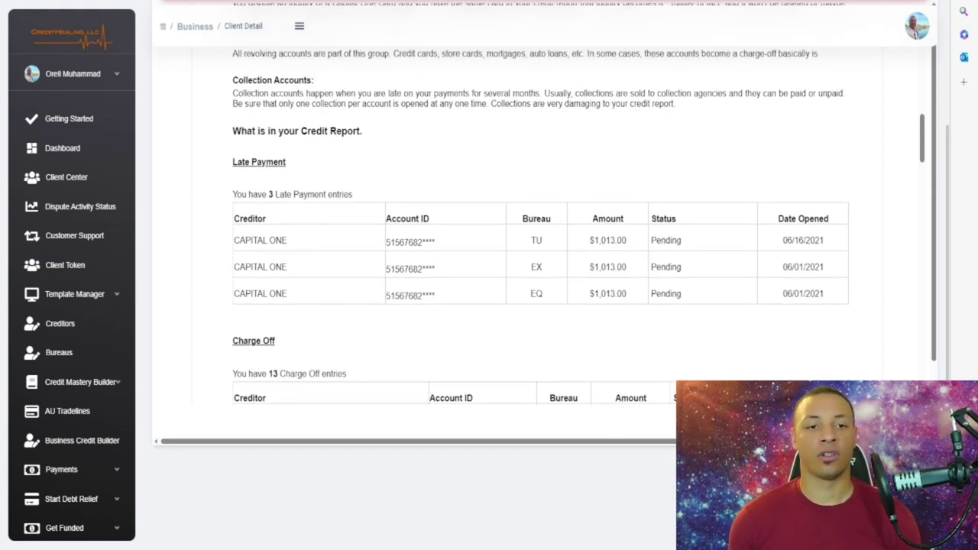
scroll(535, 268, down, 2)
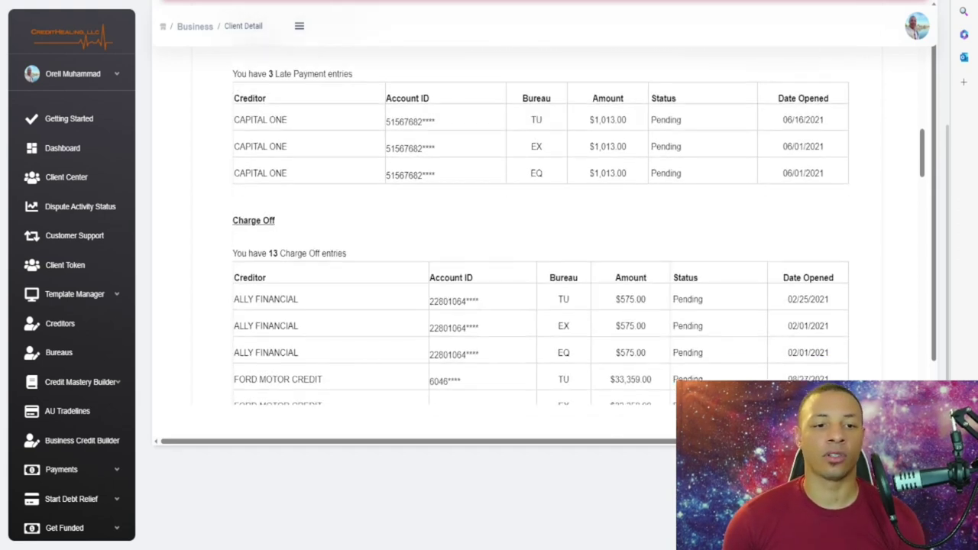
scroll(535, 267, down, 7)
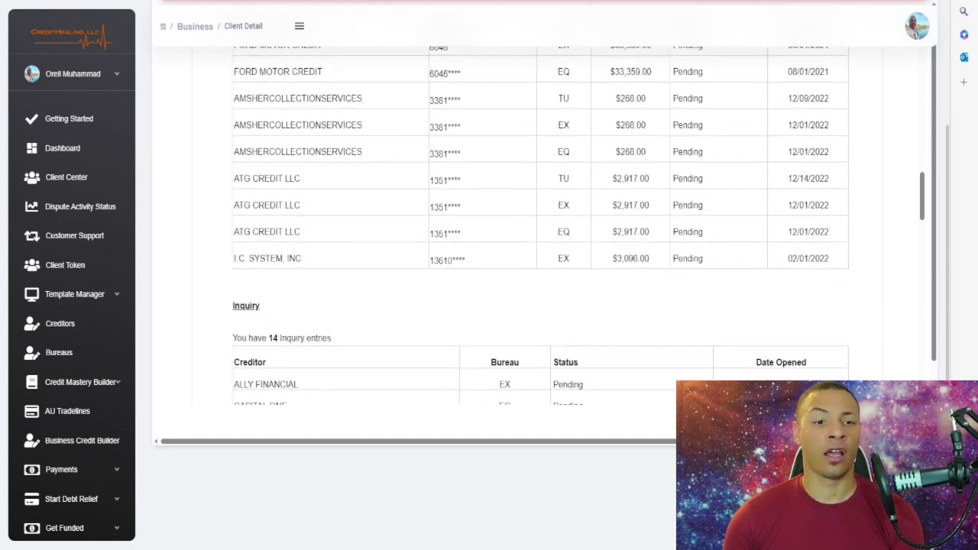
scroll(535, 267, down, 2)
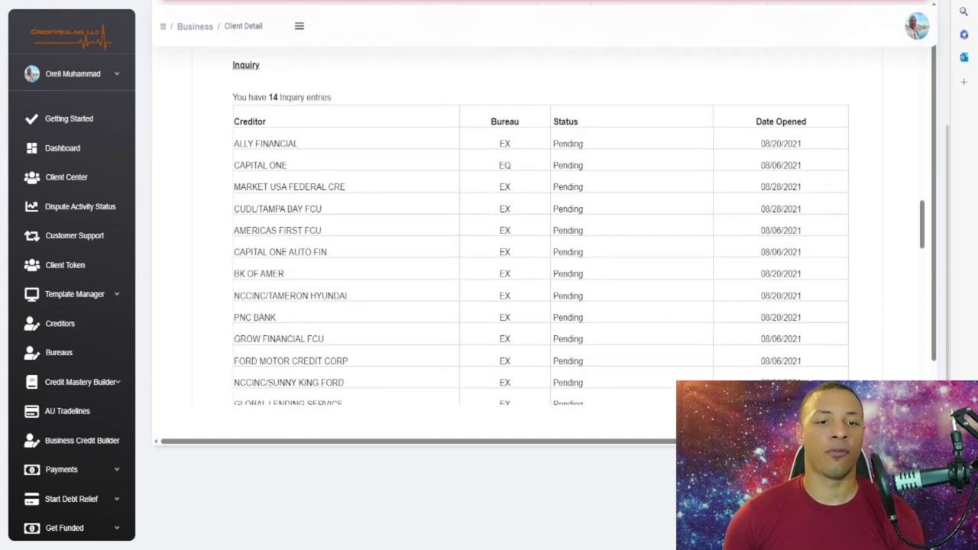
Examine the payment comparison, credit analysis scores and type summary chart in the Credit Evaluation Report
scroll(535, 267, down, 13)
scroll(535, 268, up, 2)
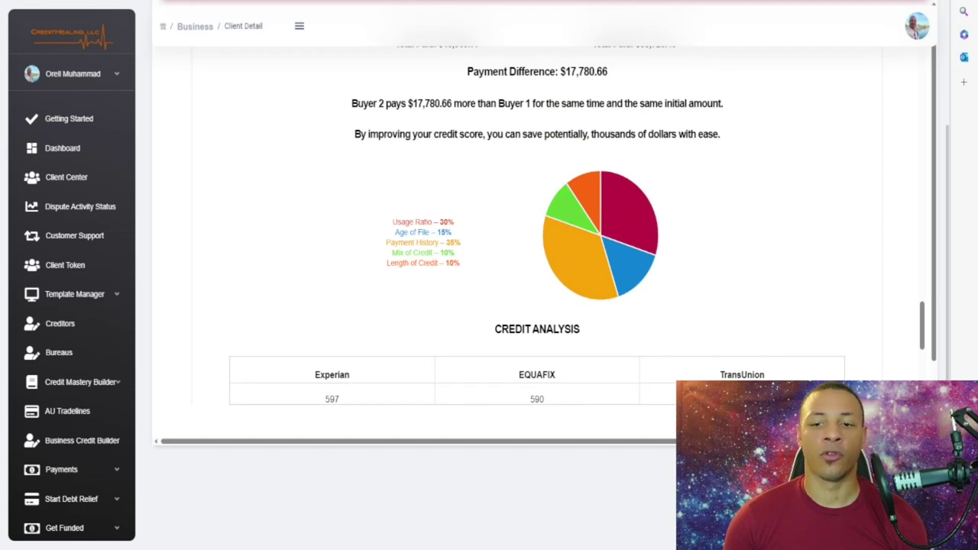
scroll(535, 267, down, 1)
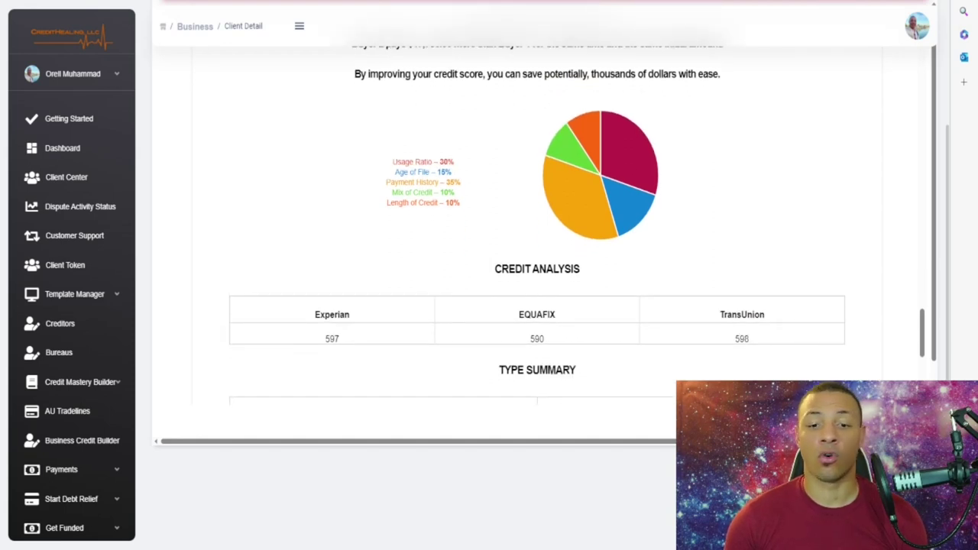
scroll(535, 267, down, 4)
scroll(535, 268, down, 1)
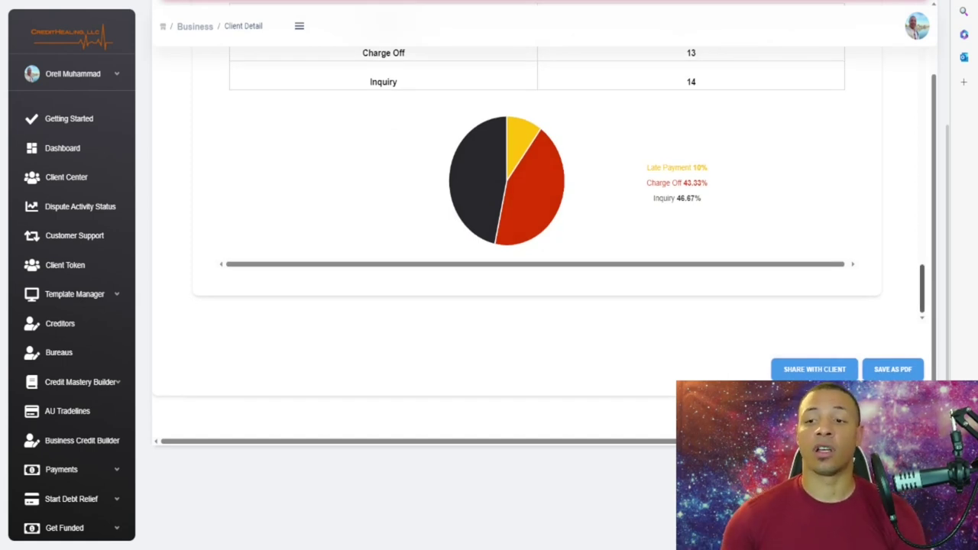
scroll(535, 229, up, 5)
scroll(534, 267, up, 3)
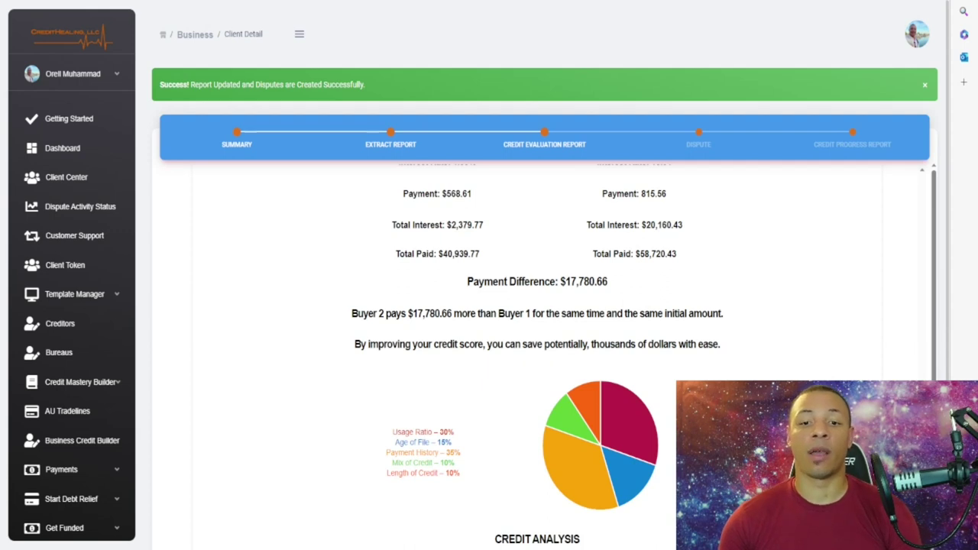
scroll(535, 344, down, 15)
Go to the Dispute stage and review the generated disputes on the first and second pages of the table
scroll(535, 344, up, 15)
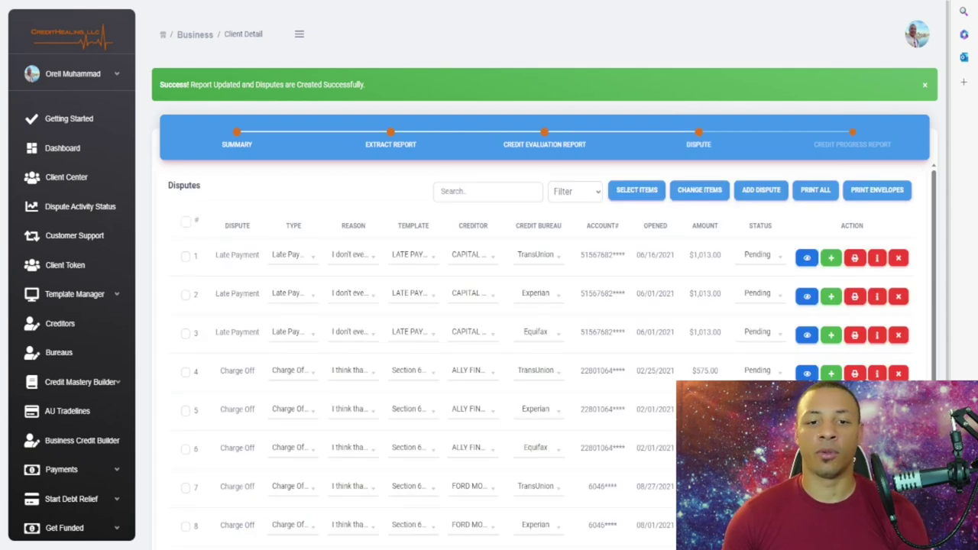
scroll(535, 268, down, 2)
scroll(535, 230, down, 1)
scroll(535, 267, up, 3)
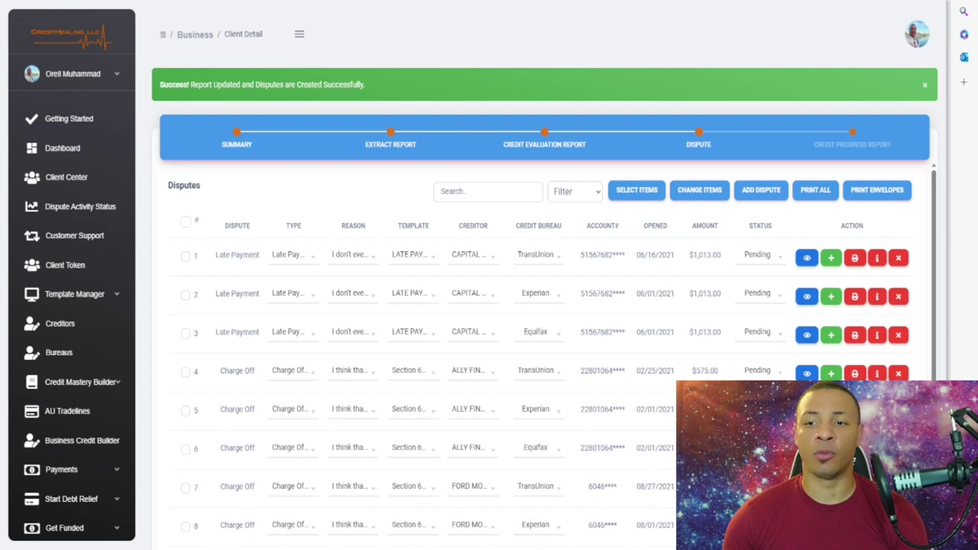
scroll(535, 267, down, 3)
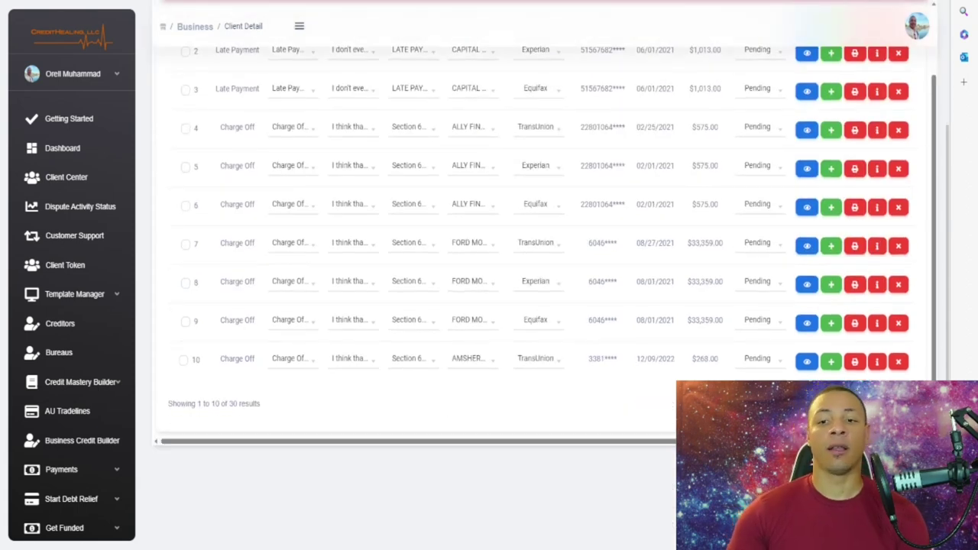
scroll(535, 267, up, 3)
scroll(535, 267, down, 3)
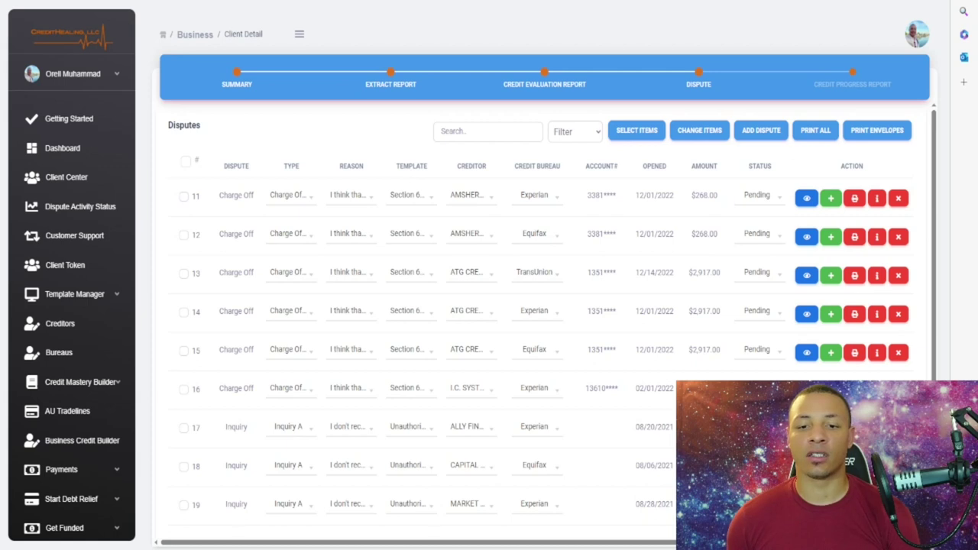
scroll(535, 268, down, 2)
scroll(535, 267, down, 1)
scroll(535, 267, up, 1)
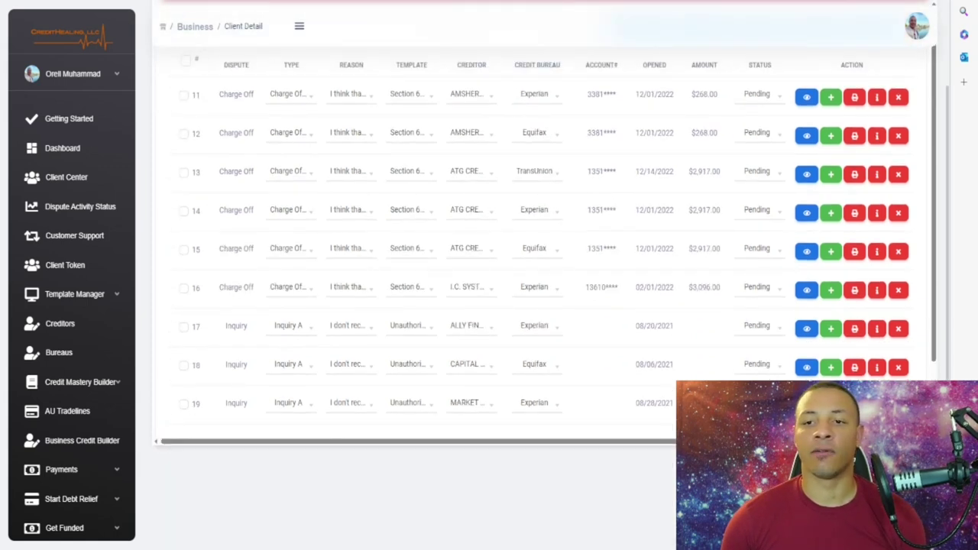
scroll(535, 267, up, 2)
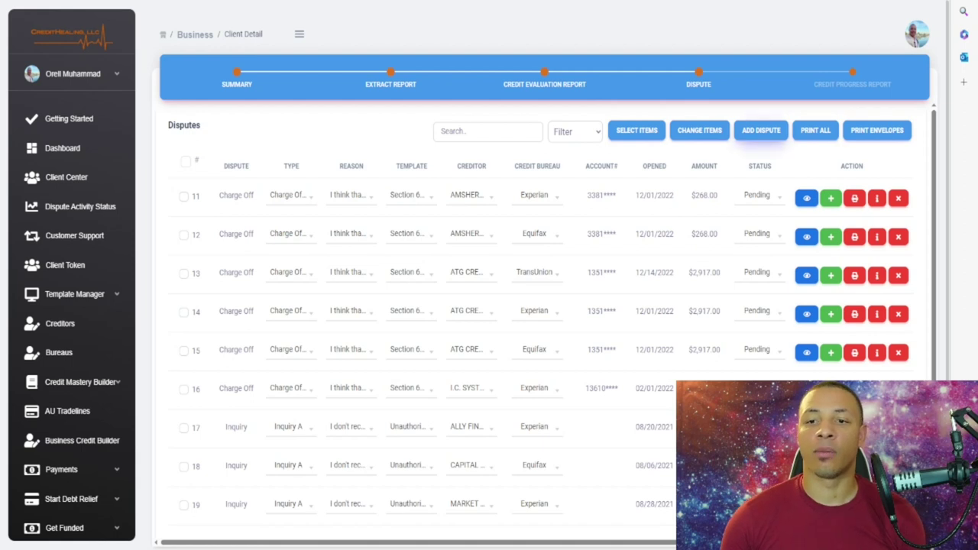
Preview all dispute letters for printing, then cancel the print and close the letters page
click(814, 133)
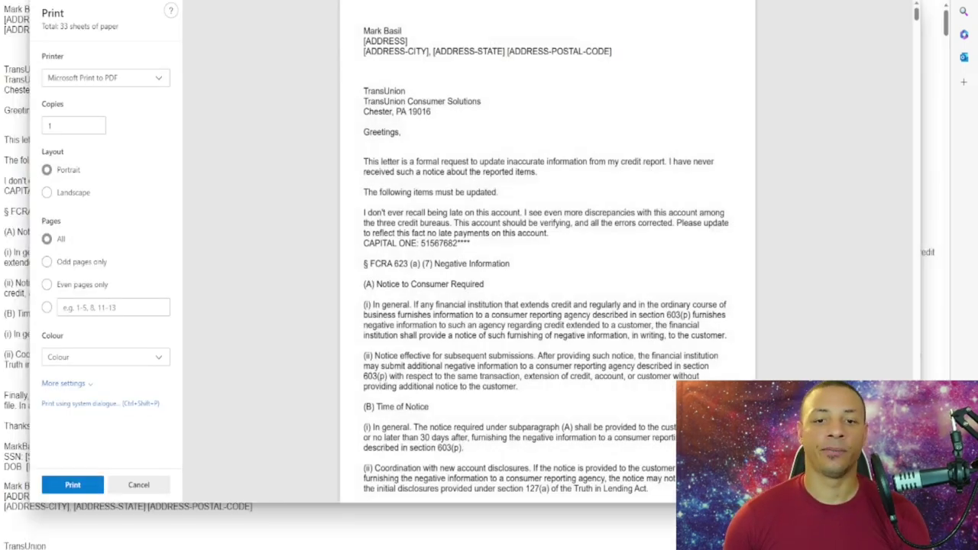
scroll(547, 252, down, 8)
scroll(547, 253, down, 15)
click(138, 485)
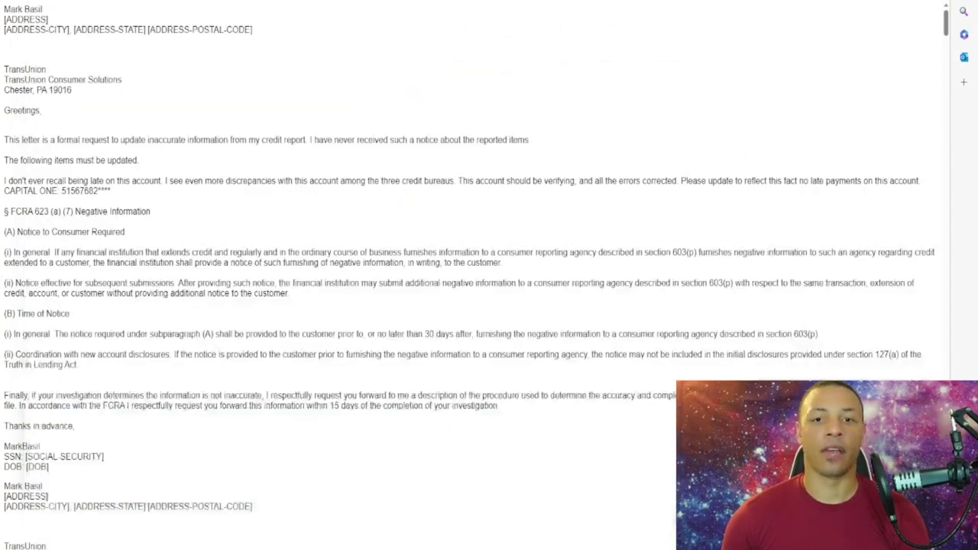
key(ctrl+w)
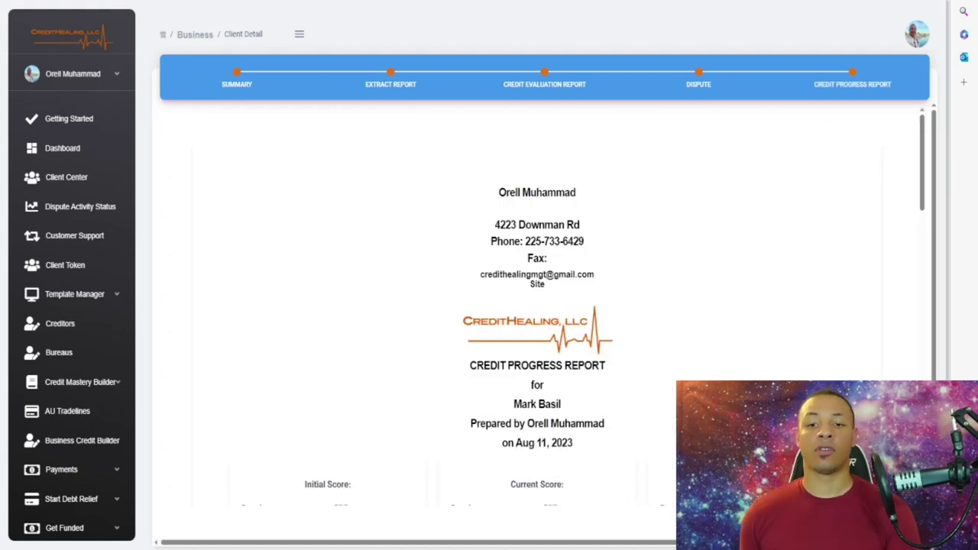
Open the Credit Progress Report and examine the initial, current and improved scores for the three bureaus
scroll(535, 306, down, 8)
scroll(535, 305, up, 3)
scroll(535, 229, down, 1)
scroll(535, 230, up, 2)
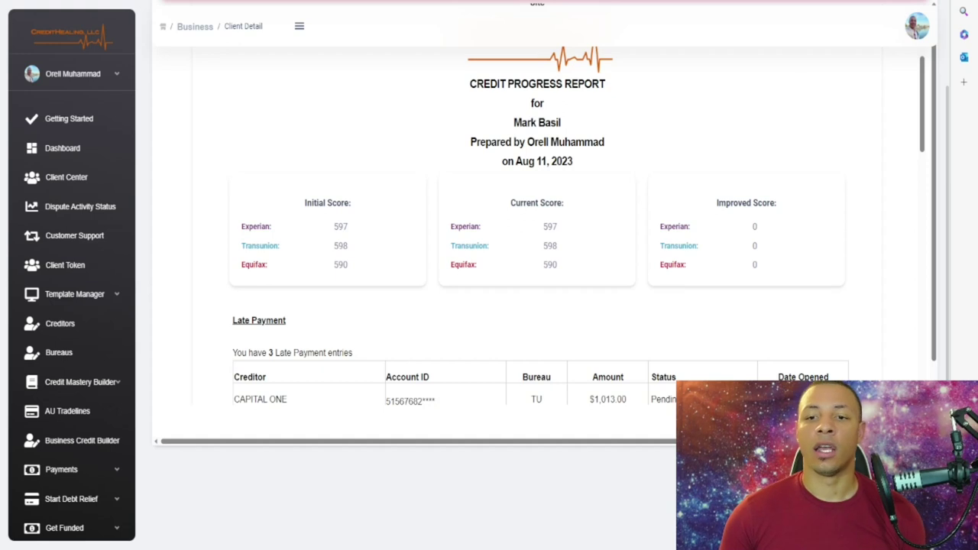
drag(778, 203, 716, 203)
click(715, 203)
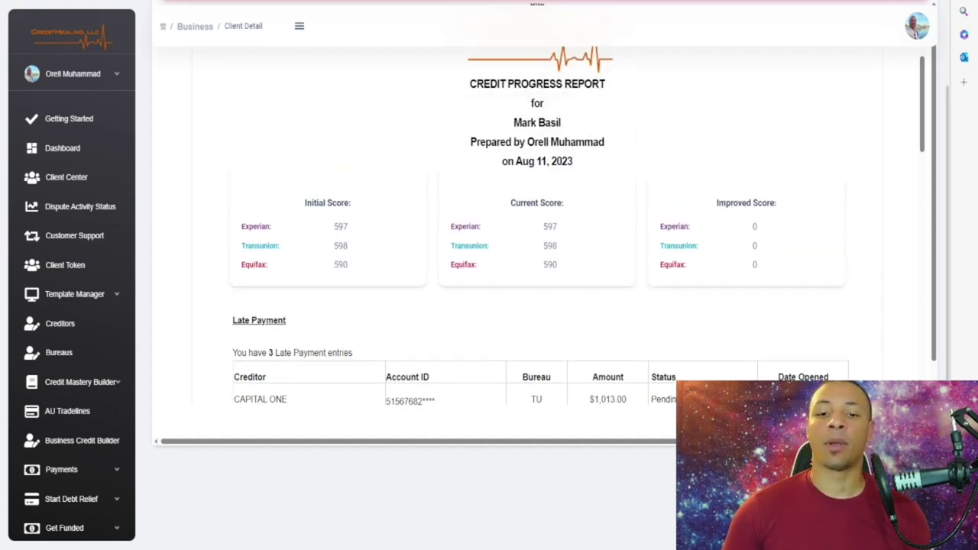
Review the late payment, charge-off and inquiry tables in the Credit Progress Report
scroll(539, 230, down, 5)
scroll(539, 230, down, 3)
scroll(538, 229, up, 4)
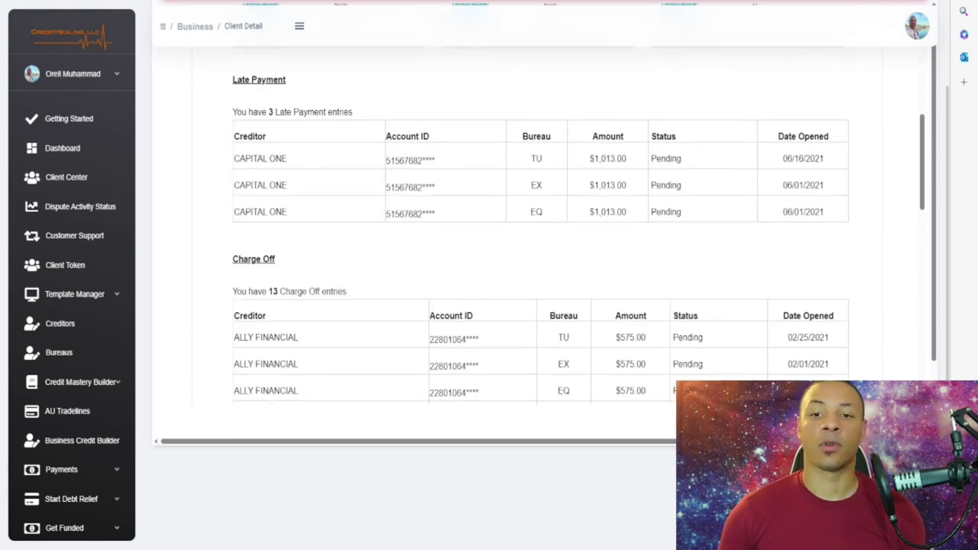
scroll(539, 230, down, 10)
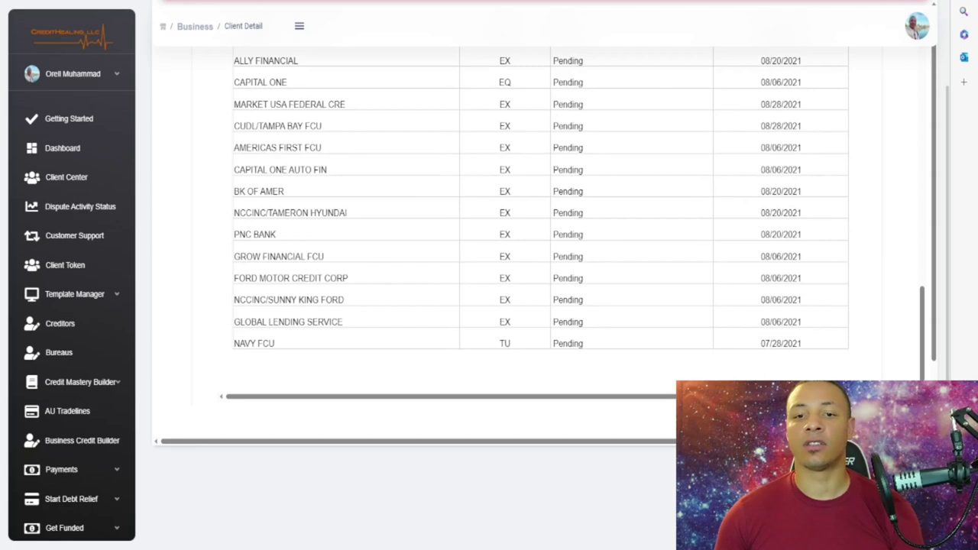
scroll(539, 229, up, 2)
scroll(539, 229, down, 3)
scroll(539, 229, up, 15)
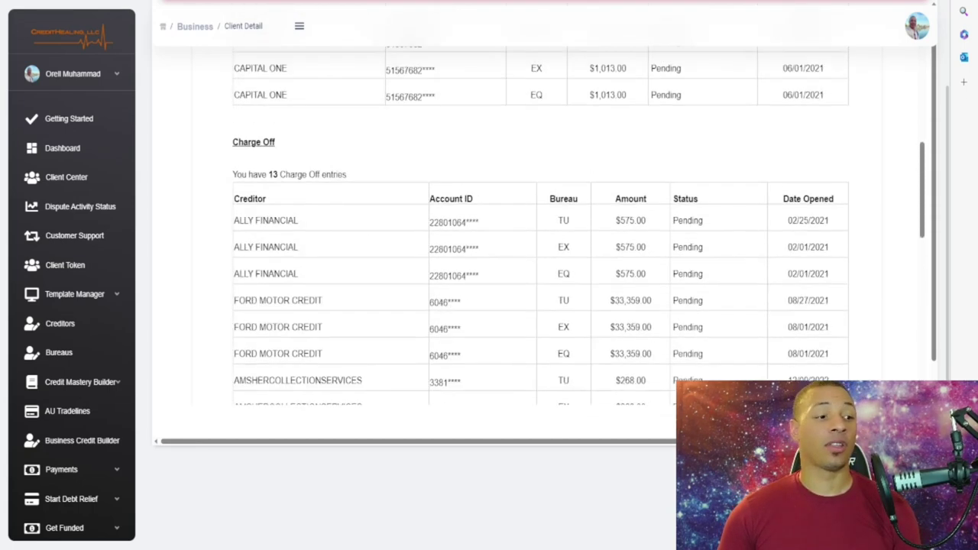